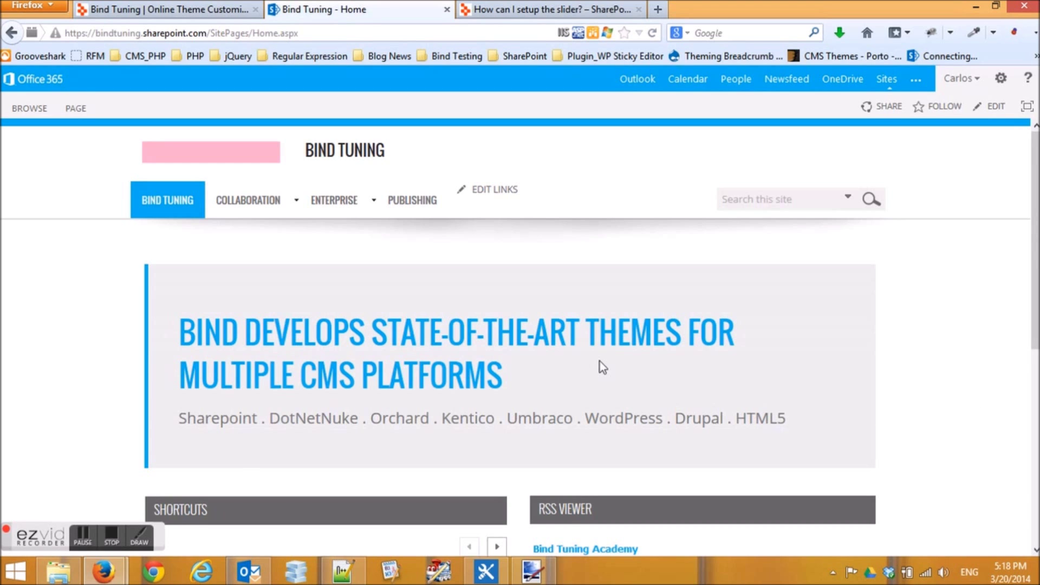
- Browse All Files into _catalogs > masterpage and select the SPC folder
left_click(487, 571)
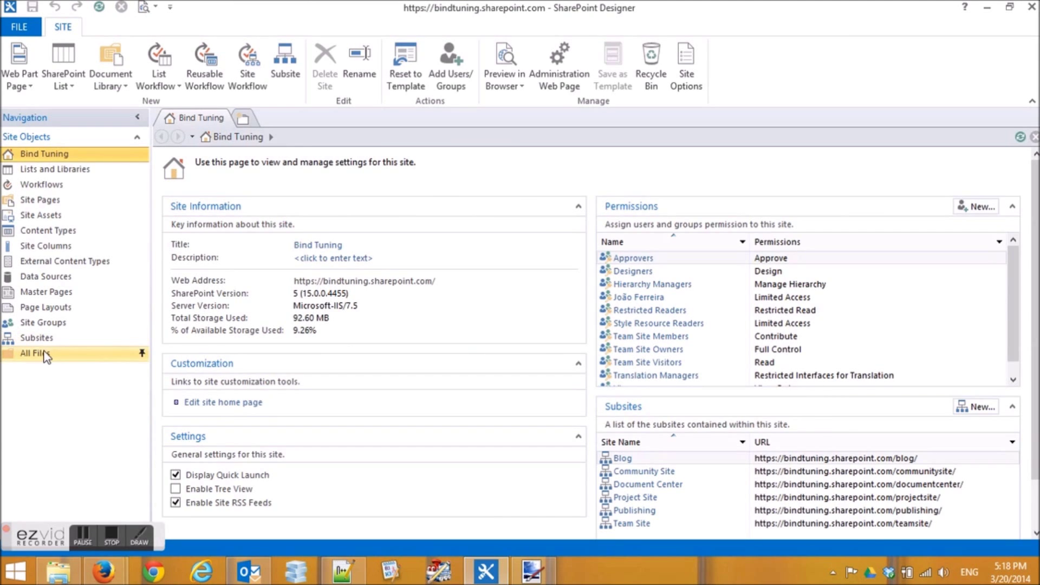
left_click(35, 353)
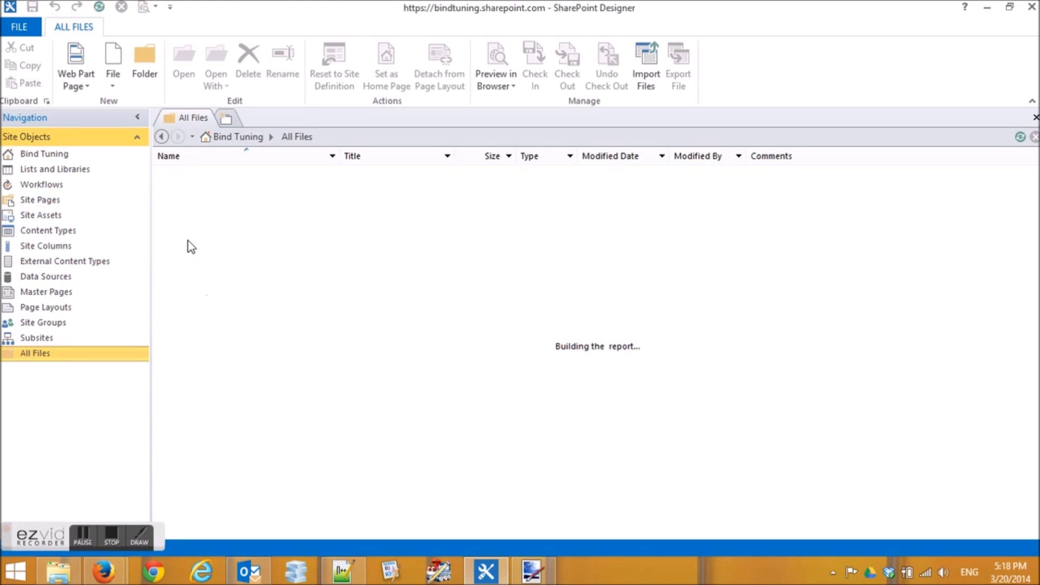
left_click(162, 137)
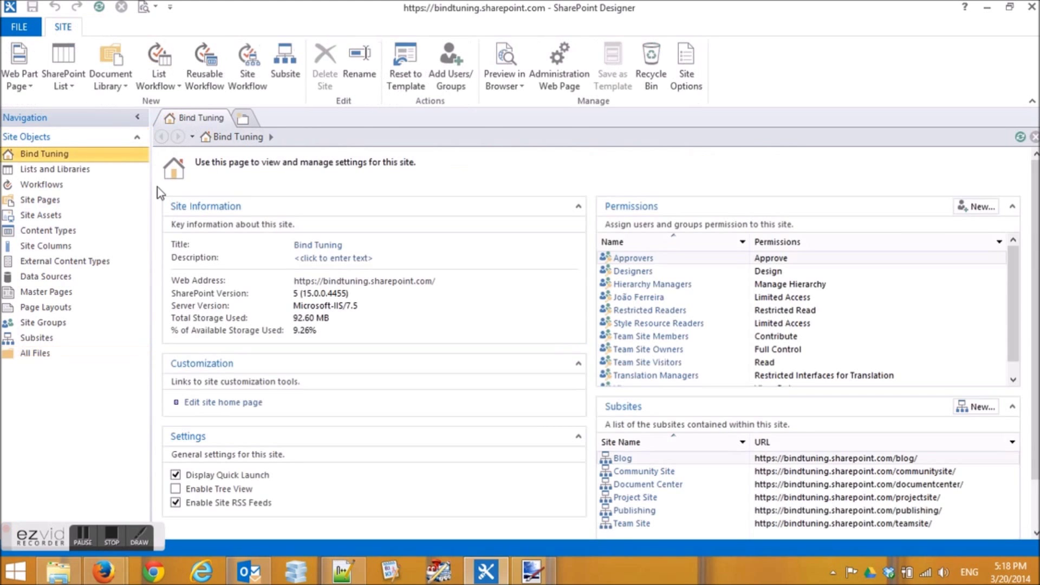
left_click(81, 352)
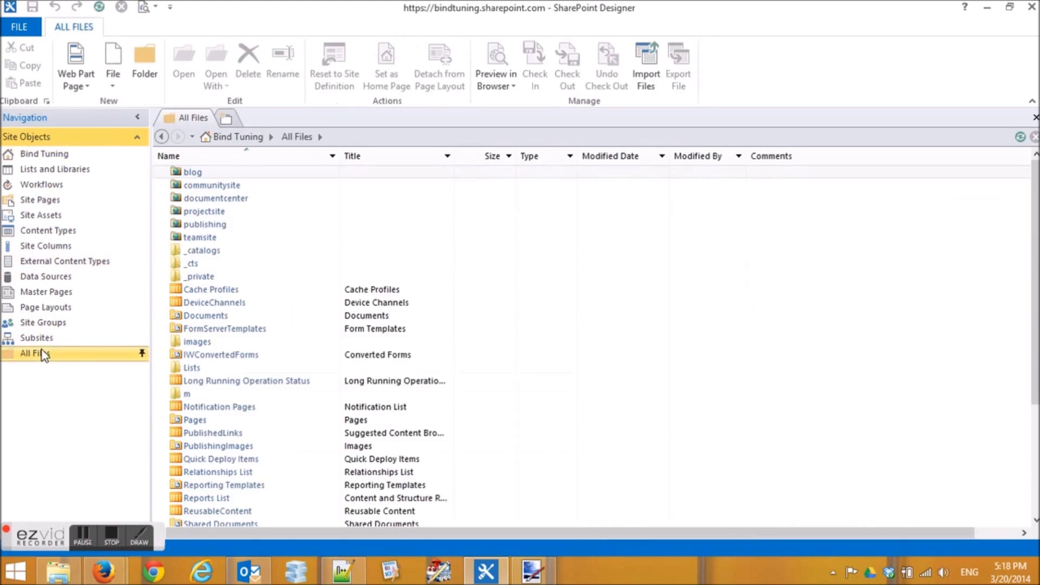
left_click(203, 251)
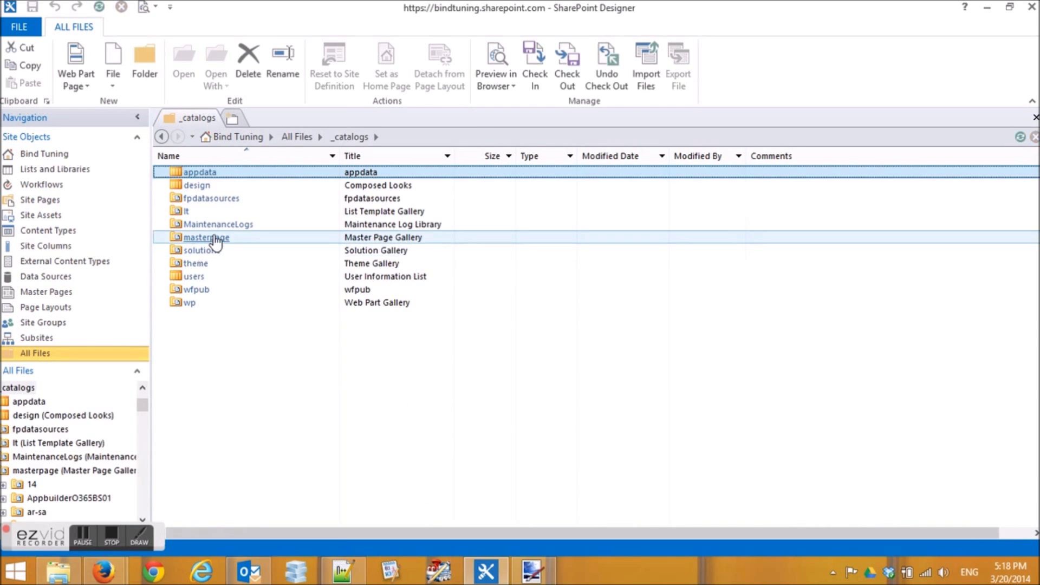
left_click(206, 237)
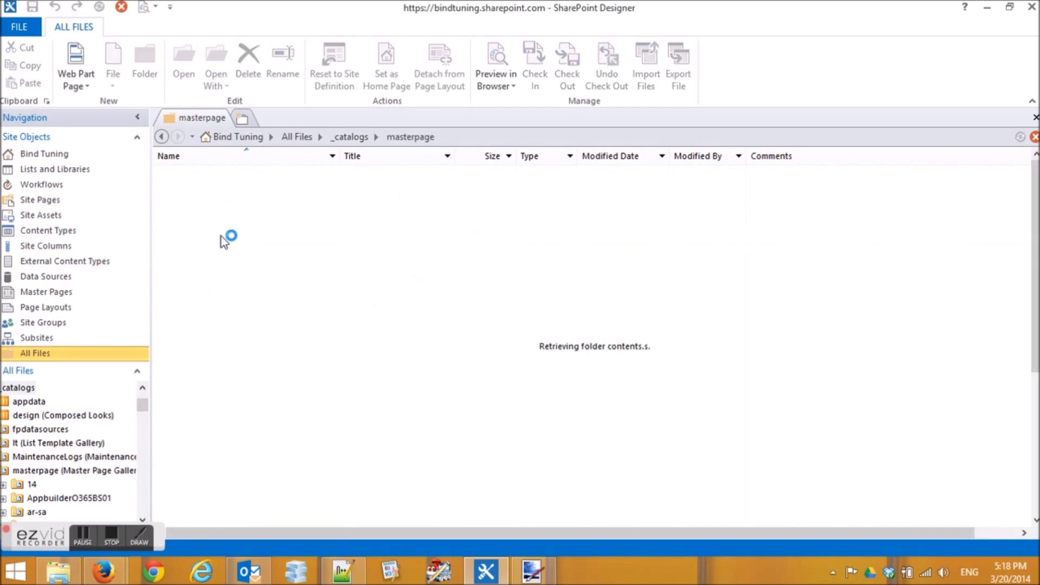
left_click_drag(1035, 196, 1026, 322)
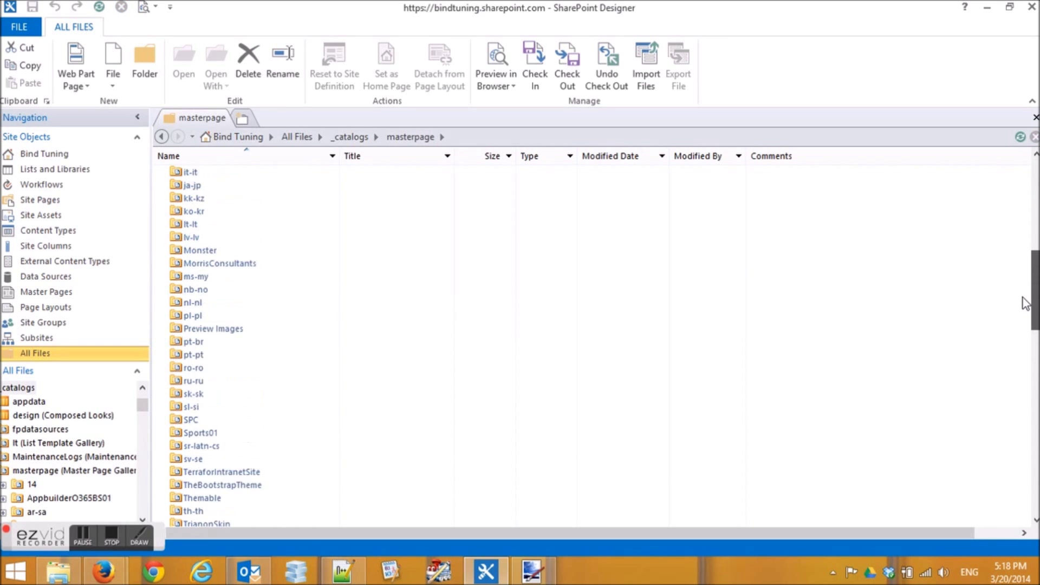
mouse_move(1025, 323)
left_mouse_down()
mouse_move(1033, 349)
mouse_move(1032, 293)
left_mouse_up()
left_click(192, 420)
- Check out Home.master in the SPC folder and edit it in Advanced Mode
double_click(196, 421)
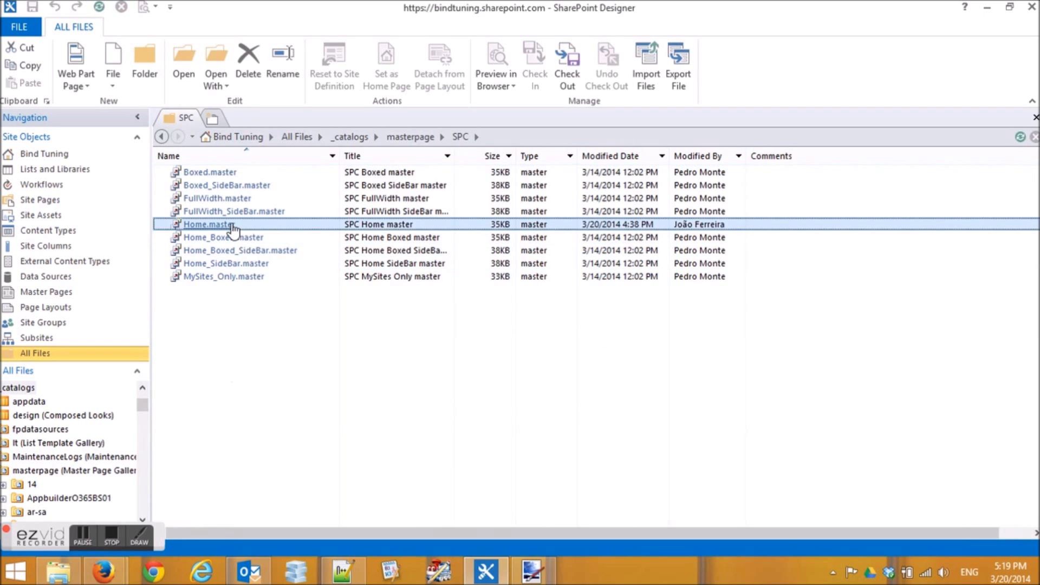
right_click(210, 224)
left_click(279, 233)
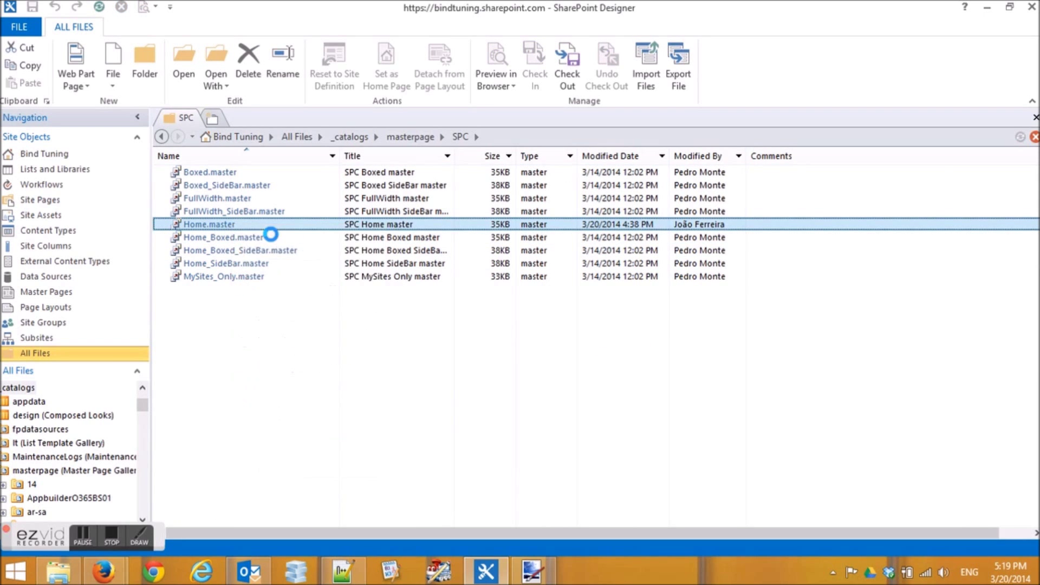
right_click(226, 228)
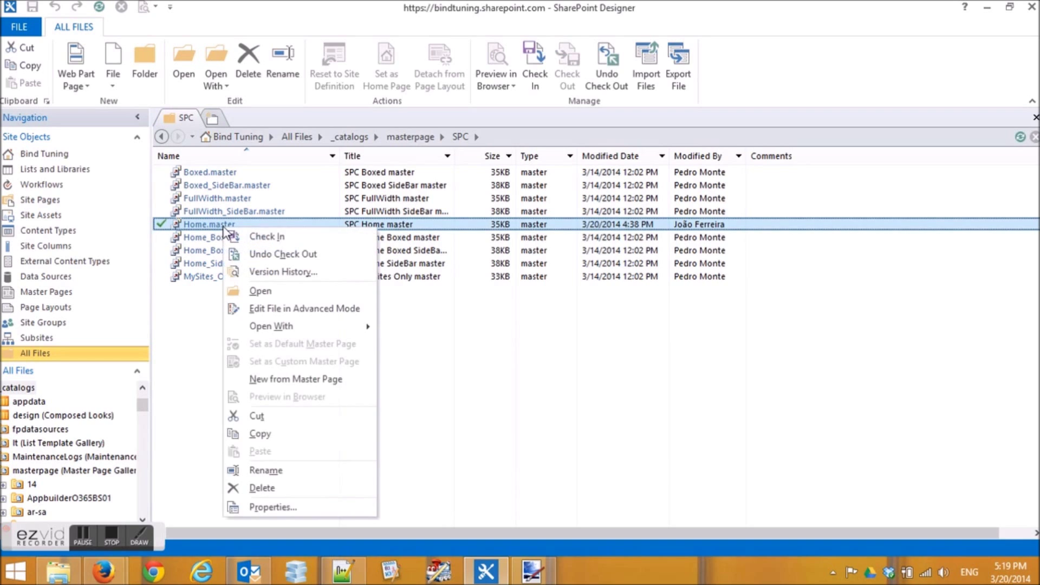
left_click(301, 309)
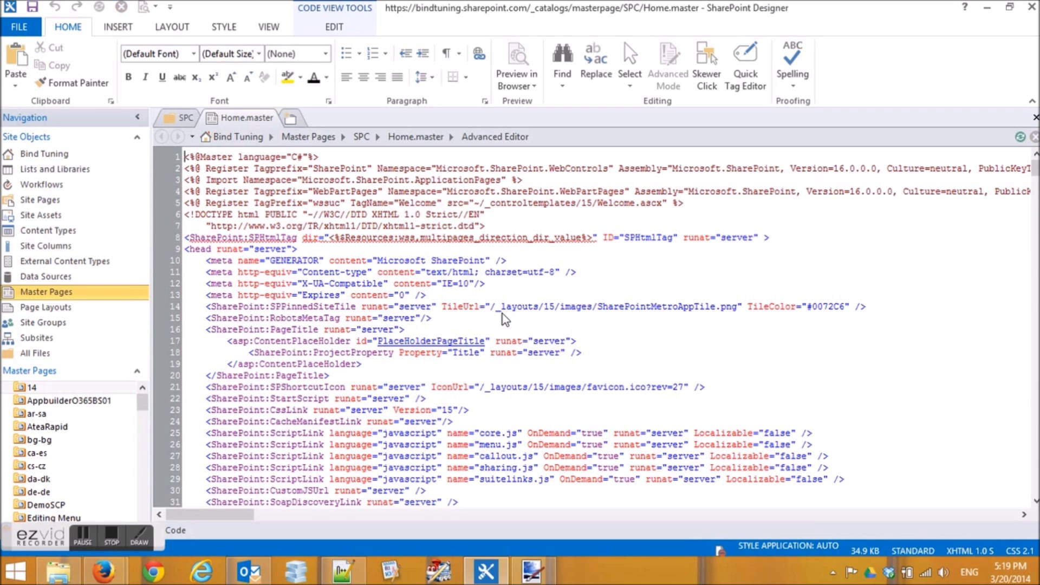
- Find 'slider' in the code and copy the HomeSliderZone placeholder line
left_click(503, 317)
key("ctrl+f")
type("slide")
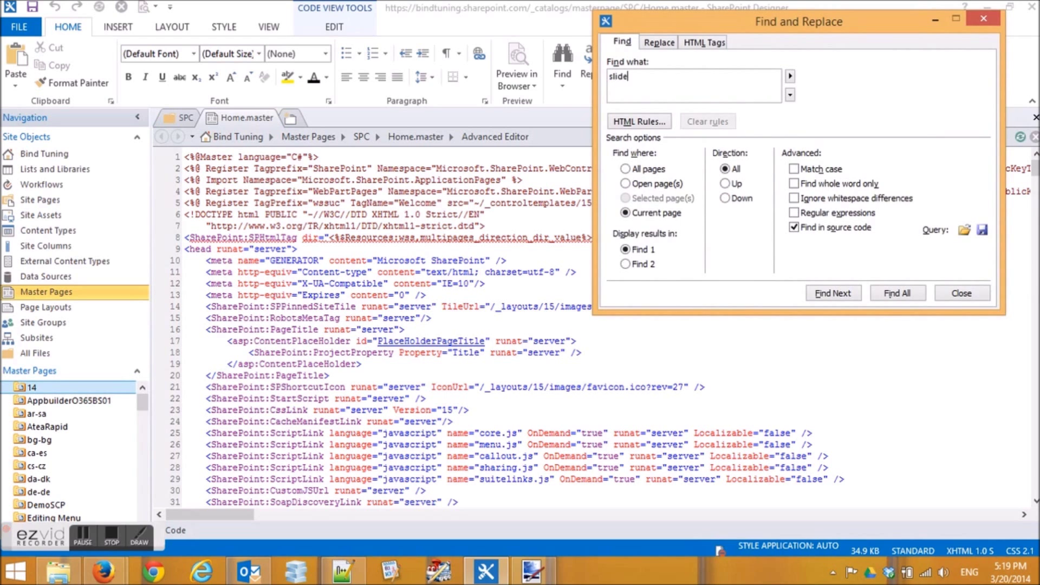
type("r")
key("Return")
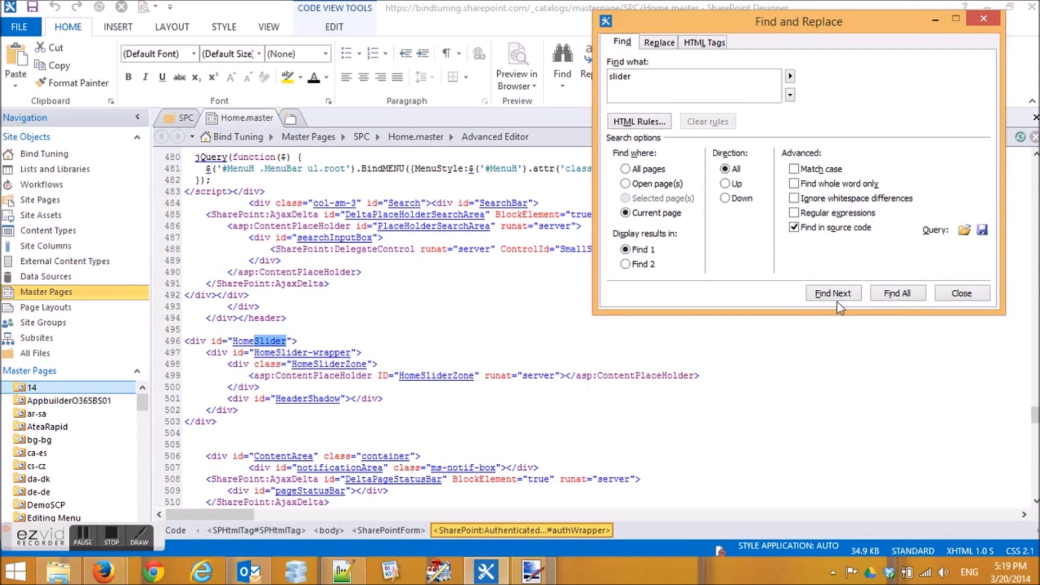
left_click(962, 293)
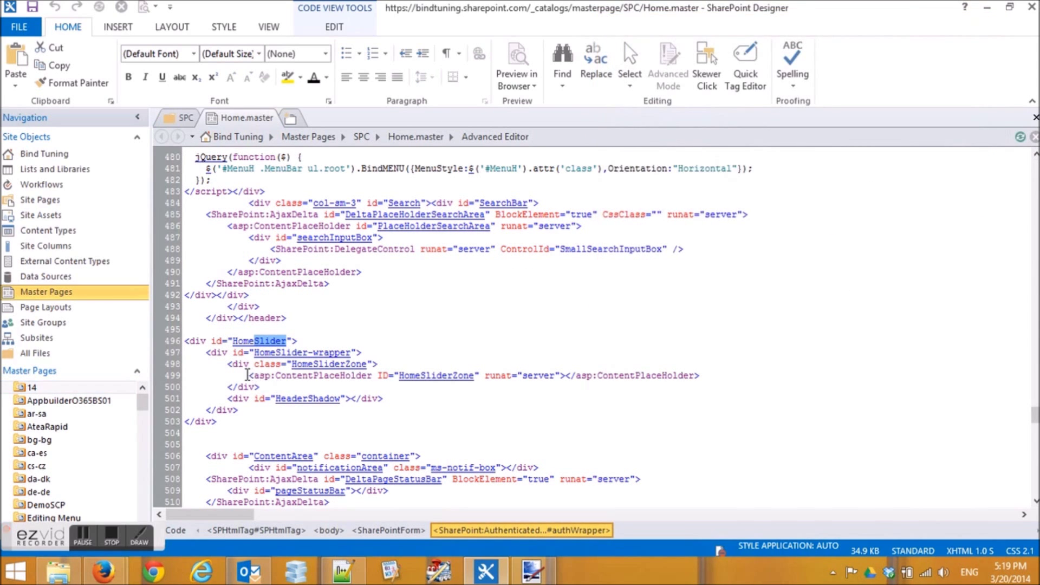
left_click_drag(247, 375, 694, 377)
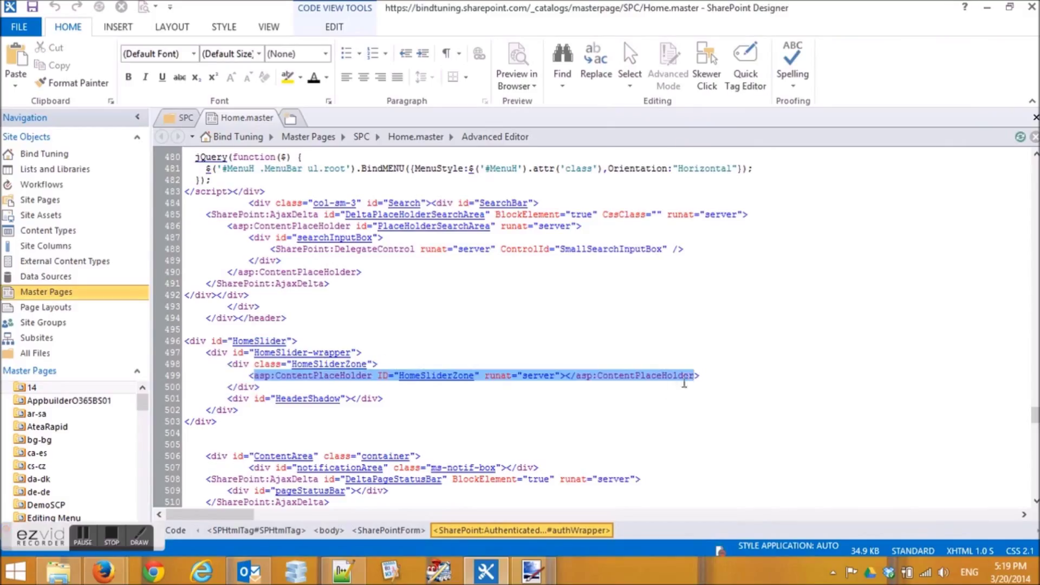
key("ctrl+c")
left_click(553, 387)
- Open blank lines inside the HomeSliderZone tag for the 'HERE COMES THE SLIDER' note
left_click(567, 376)
key("Return")
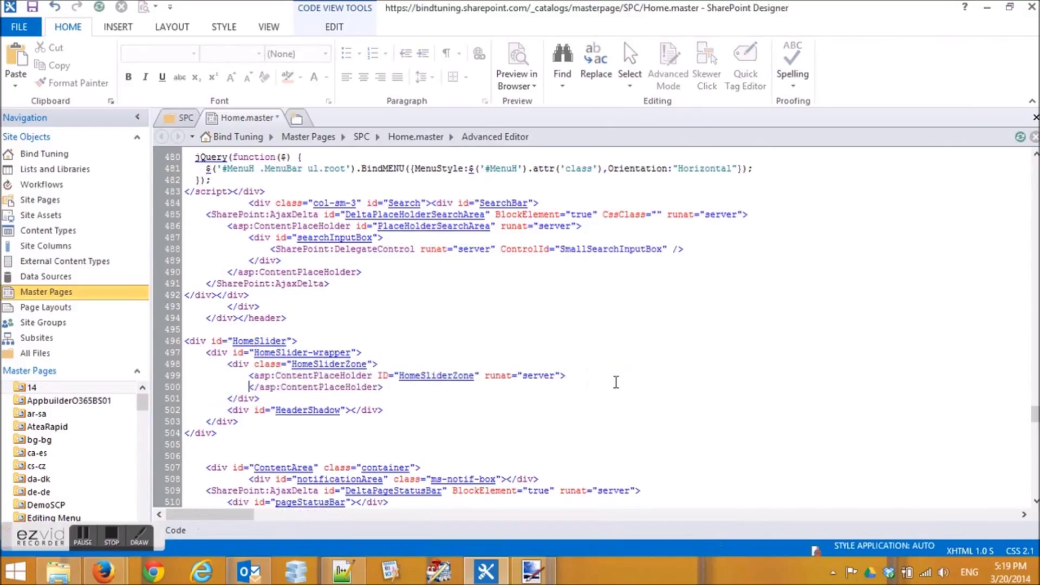
key("Return")
key("Return")
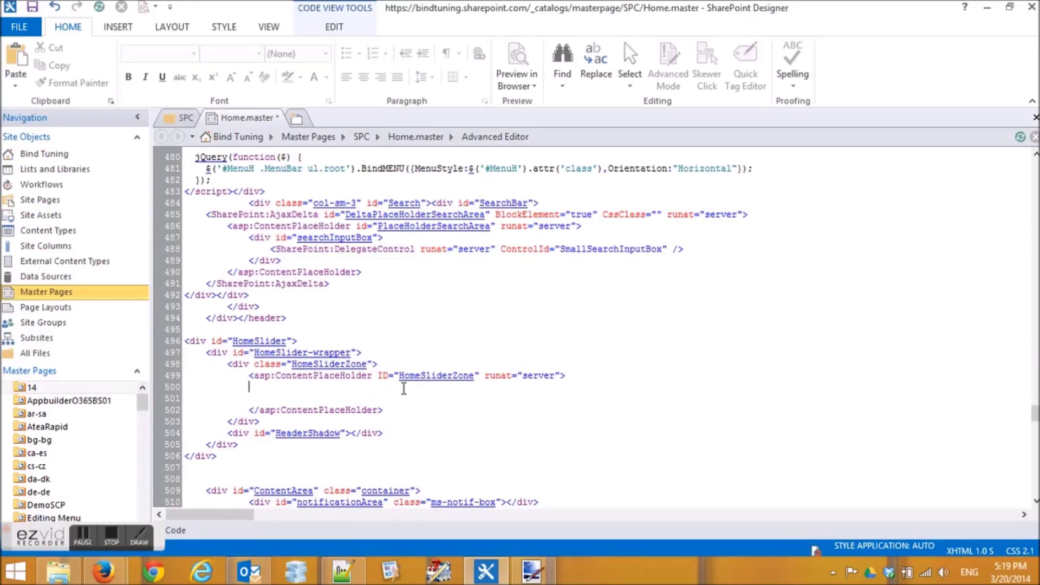
key("Return")
type("HERE COMES THE SLIDER")
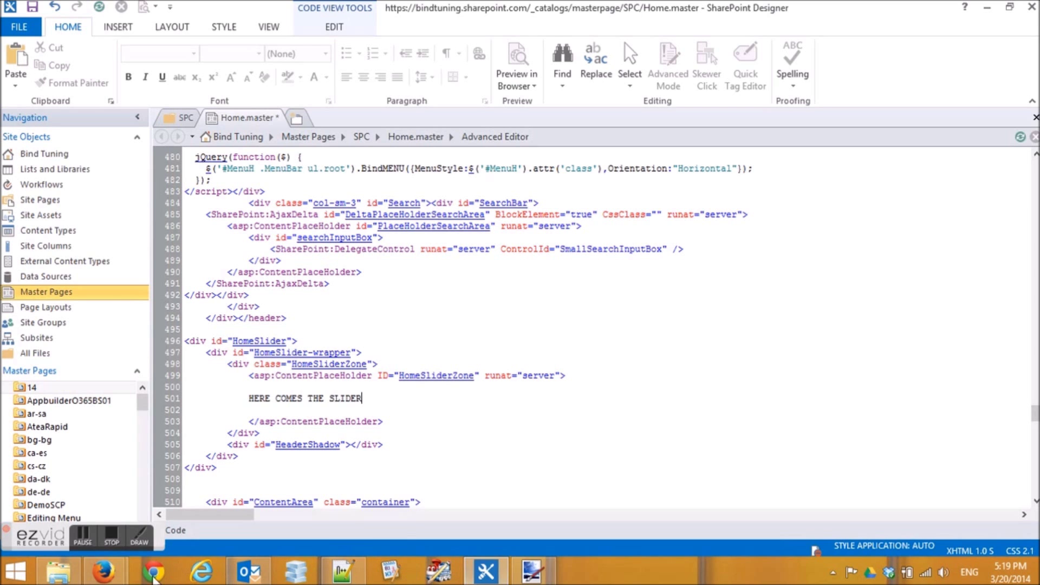
- Return to the SharePoint home page and the Bind Tuning customizer in Firefox
left_click(103, 573)
left_click(268, 488)
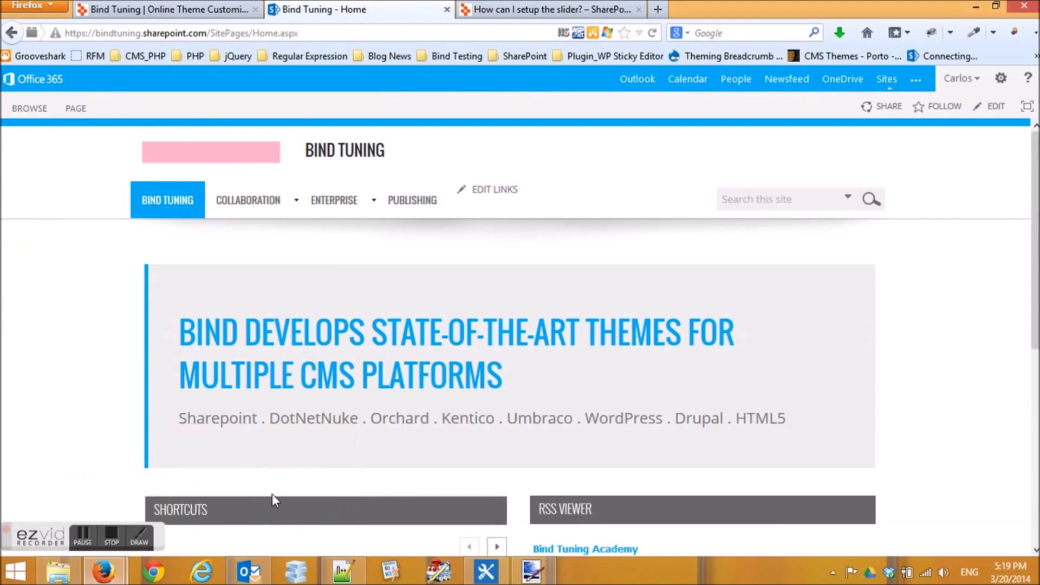
left_click(215, 10)
- Reveal the carousel example's HTML in the Bind Tuning customizer and copy all of it
left_click(8, 155)
mouse_move(420, 70)
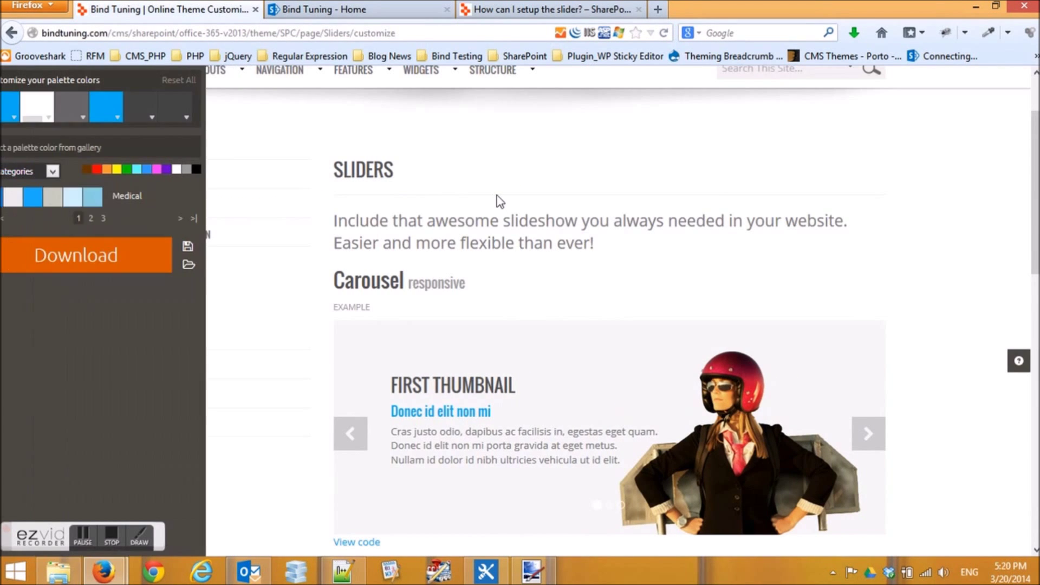
scroll(497, 195, "up", 3)
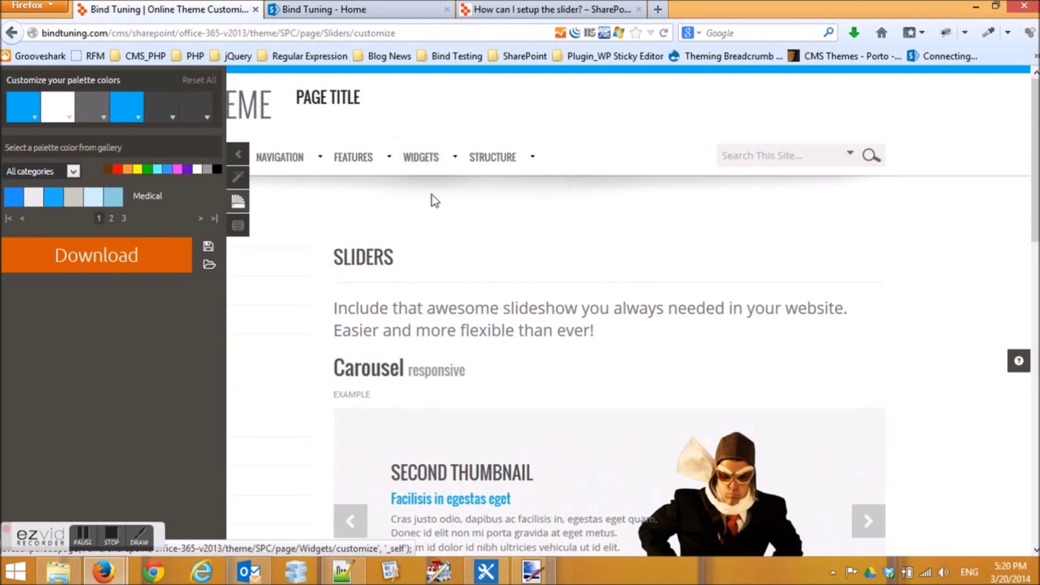
left_click(238, 155)
scroll(591, 268, "down", 3)
scroll(591, 267, "down", 3)
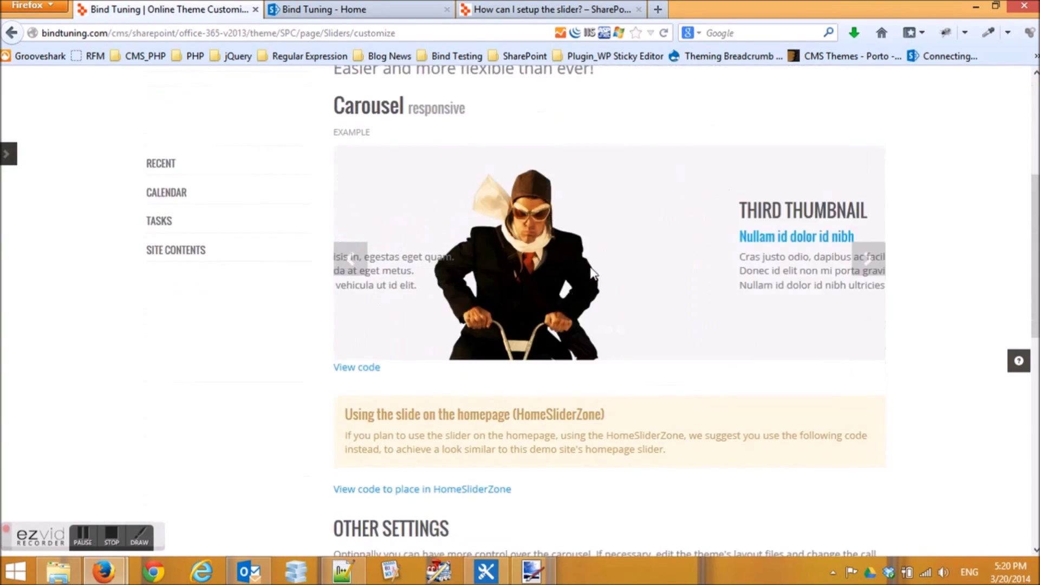
left_click(356, 367)
scroll(745, 401, "down", 1)
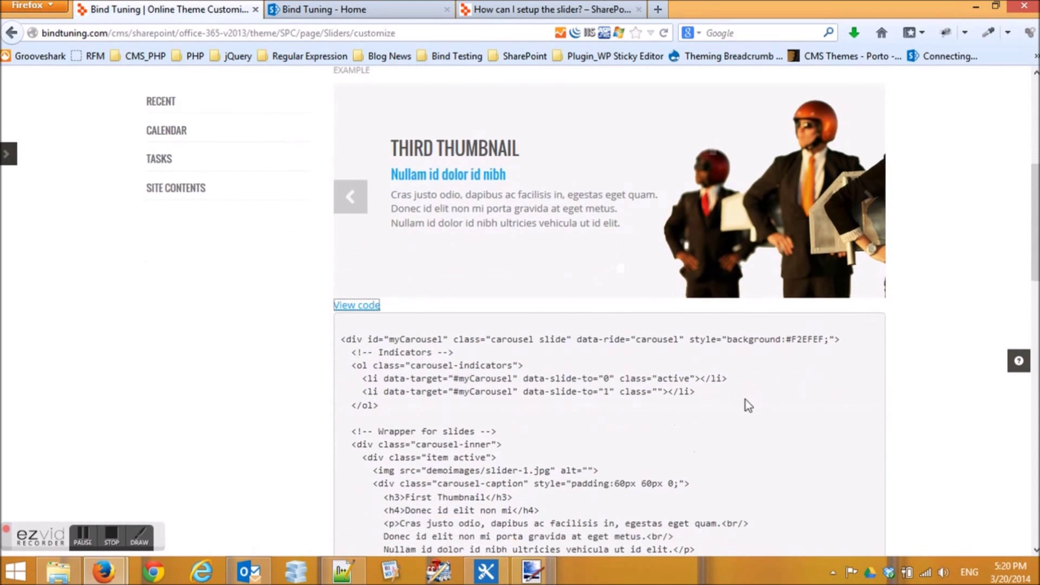
scroll(569, 366, "down", 1)
mouse_move(343, 314)
left_mouse_down()
mouse_move(472, 483)
mouse_move(452, 511)
left_mouse_up()
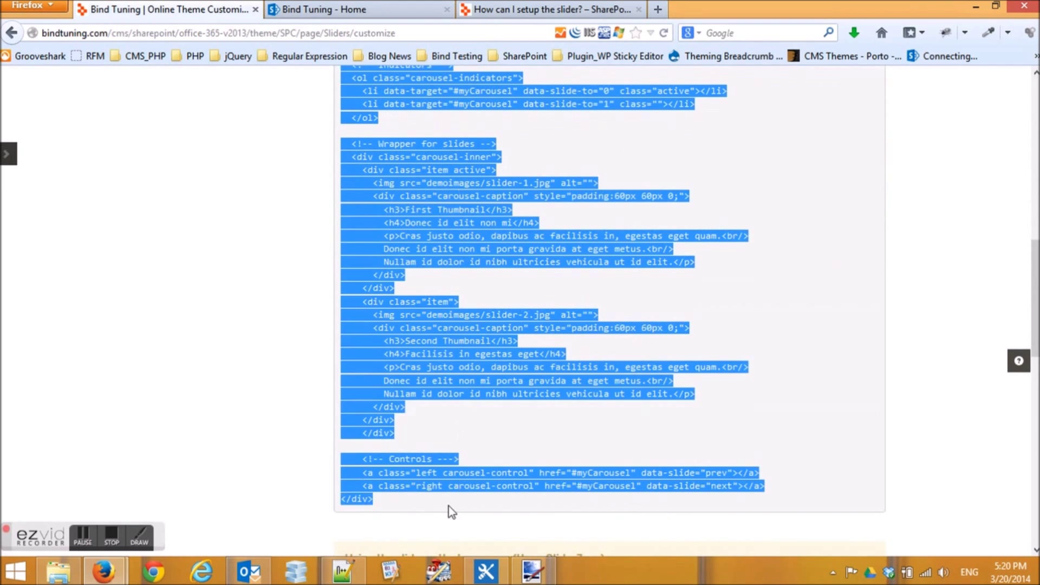
right_click(436, 363)
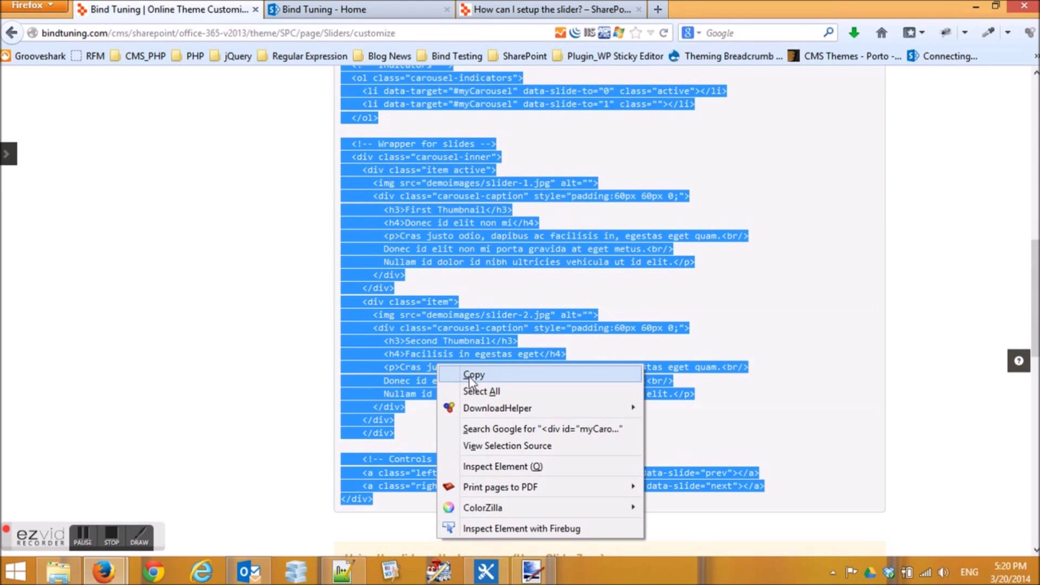
left_click(524, 381)
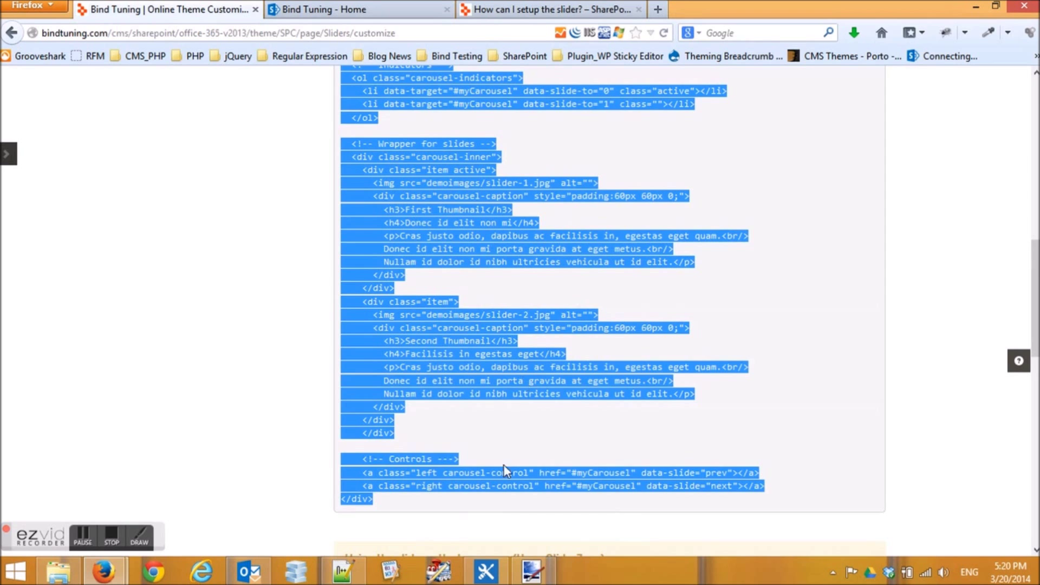
left_click(486, 571)
- Paste the carousel code over 'HERE COMES THE SLIDER' and indent it two levels
left_click_drag(364, 399, 248, 398)
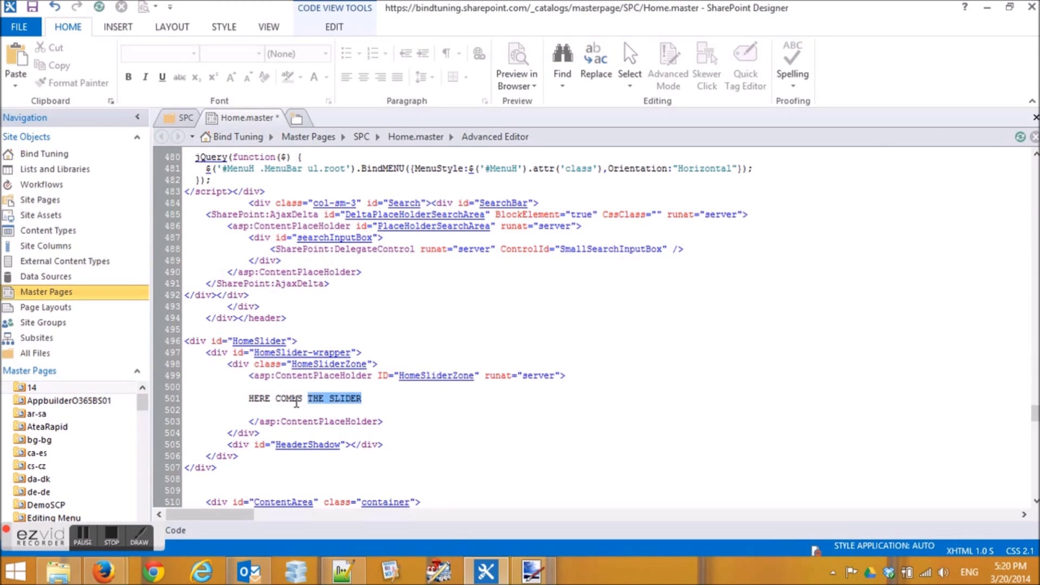
key("ctrl+v")
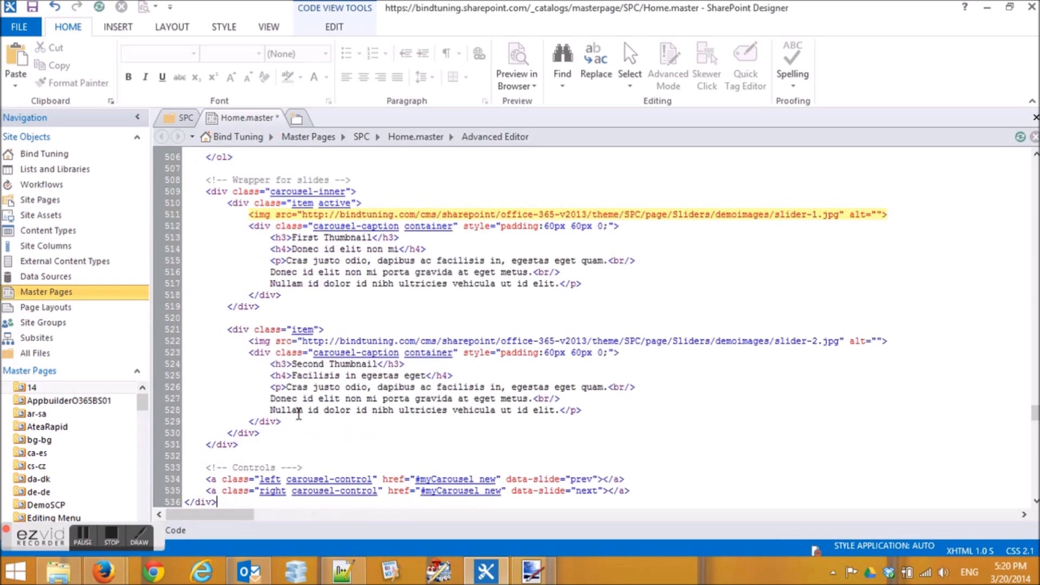
scroll(298, 414, "down", 3)
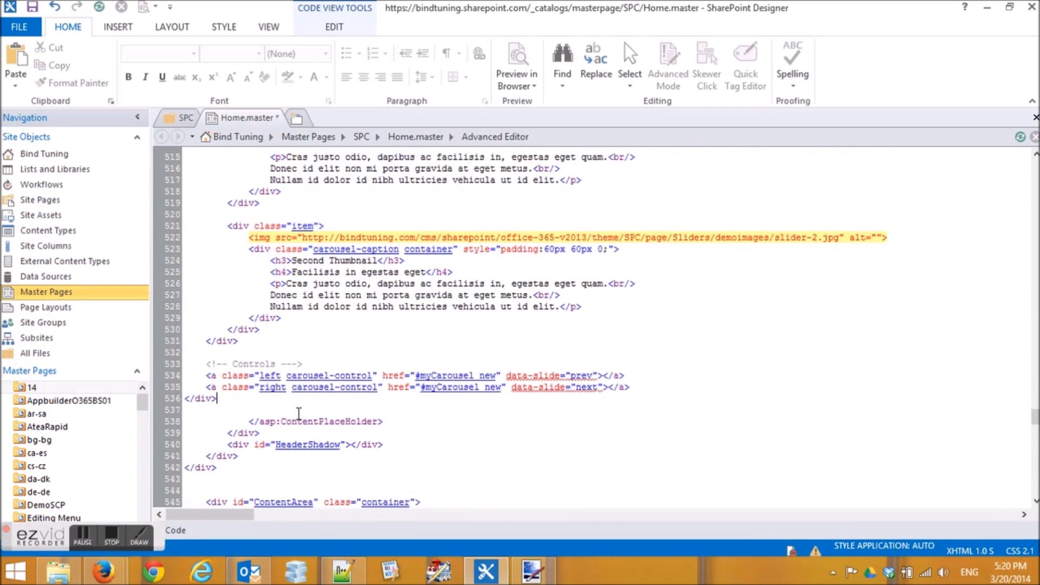
left_click_drag(246, 404, 205, 260)
key("ctrl+x")
key("ctrl+z")
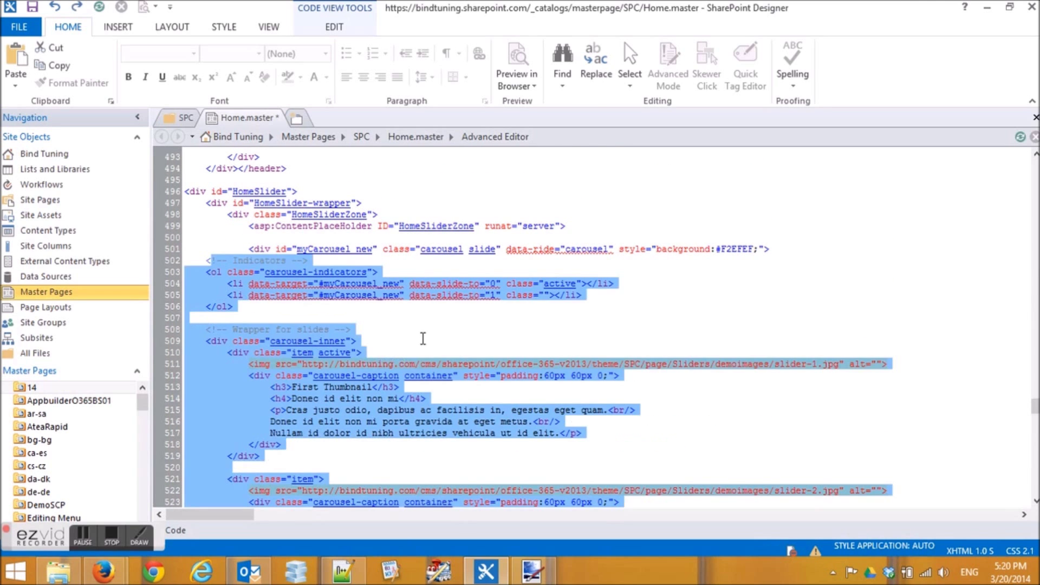
key("Tab")
key("Tab")
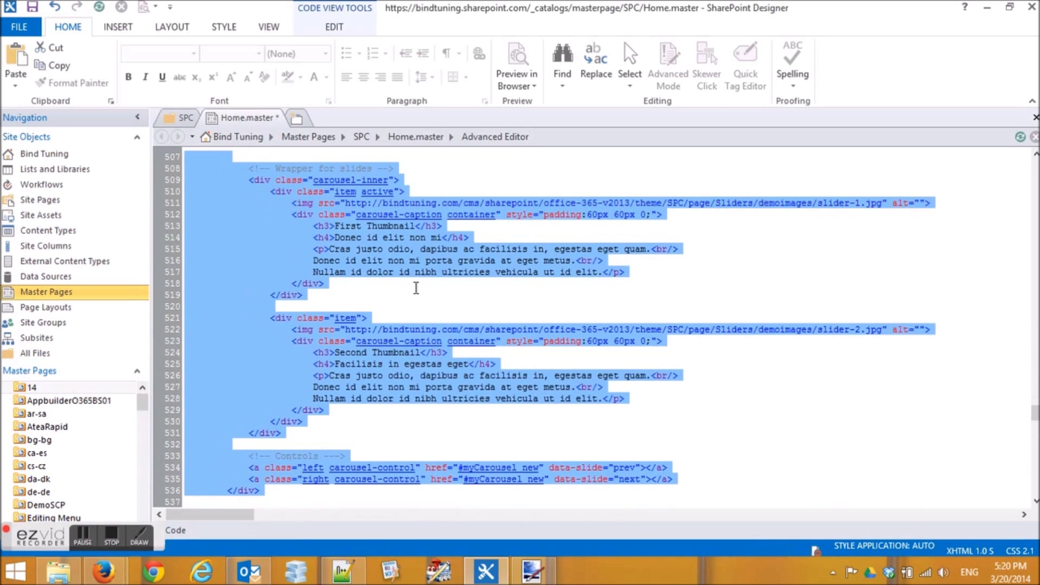
key("Tab")
scroll(416, 289, "down", 3)
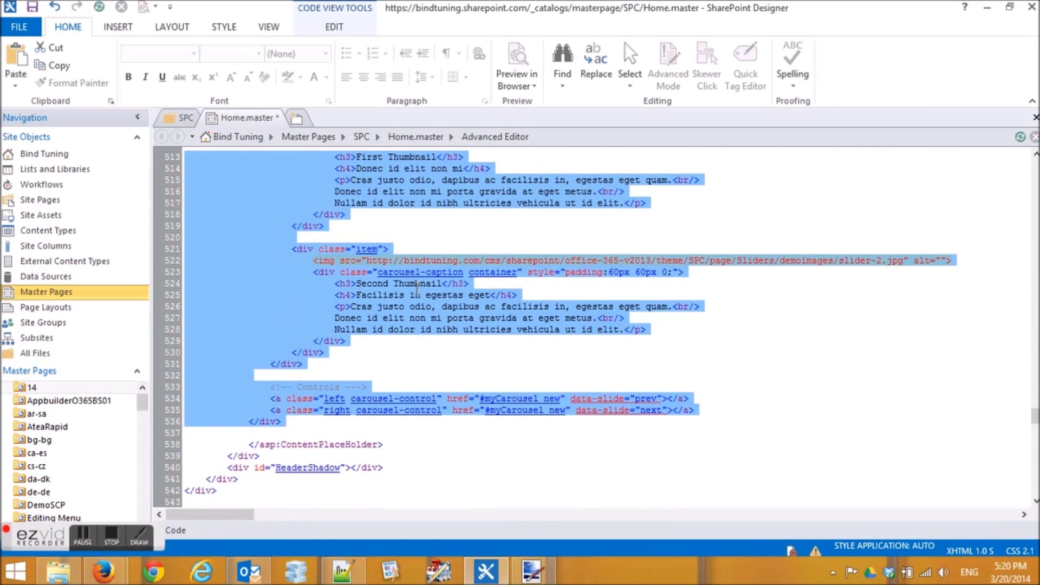
scroll(415, 289, "up", 5)
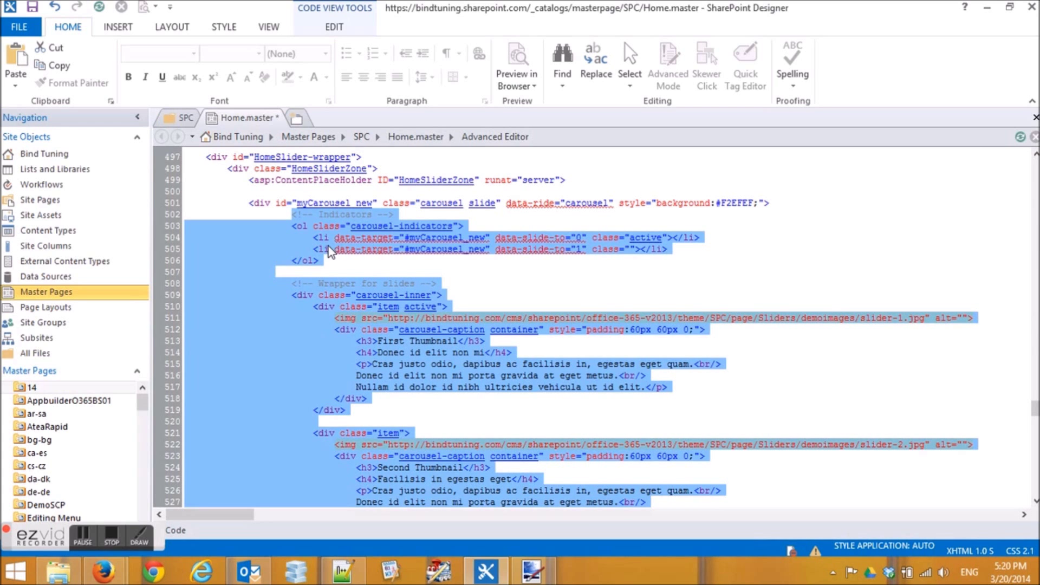
scroll(328, 250, "down", 5)
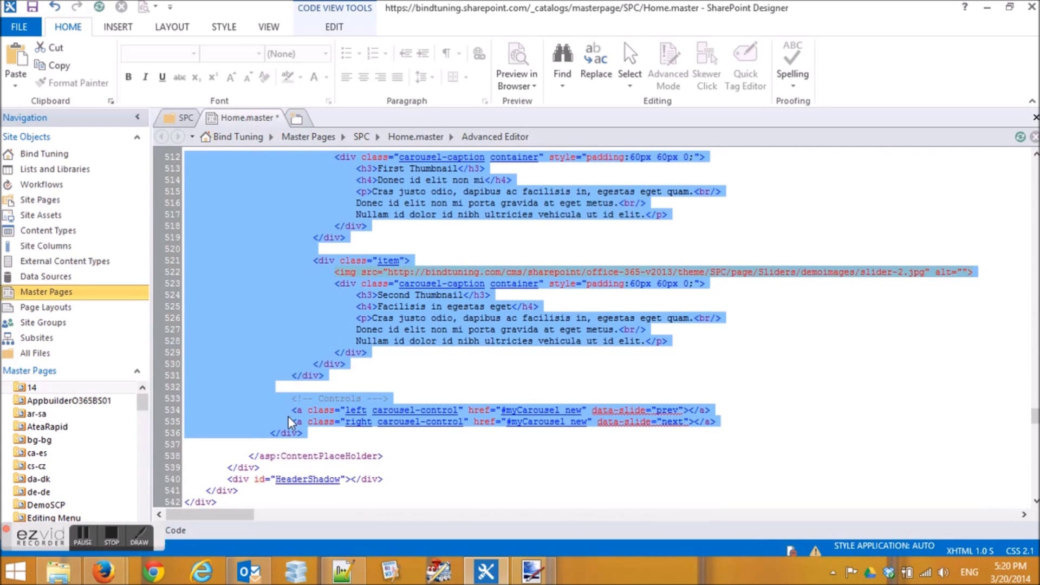
scroll(292, 422, "up", 5)
left_click(366, 324)
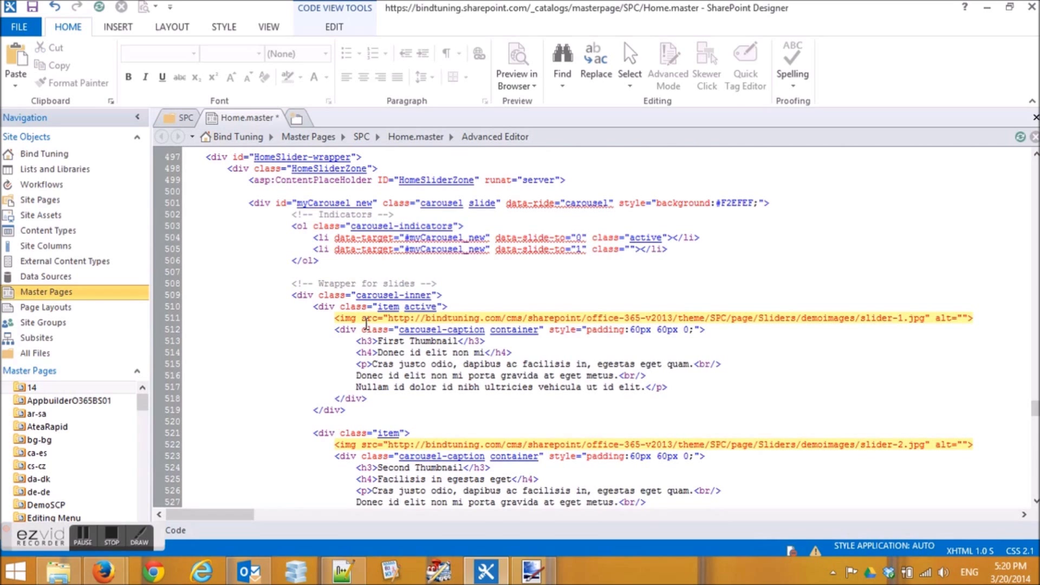
right_click(268, 120)
- Save Home.master, review the first slide's markup, and close the editor
left_click(302, 132)
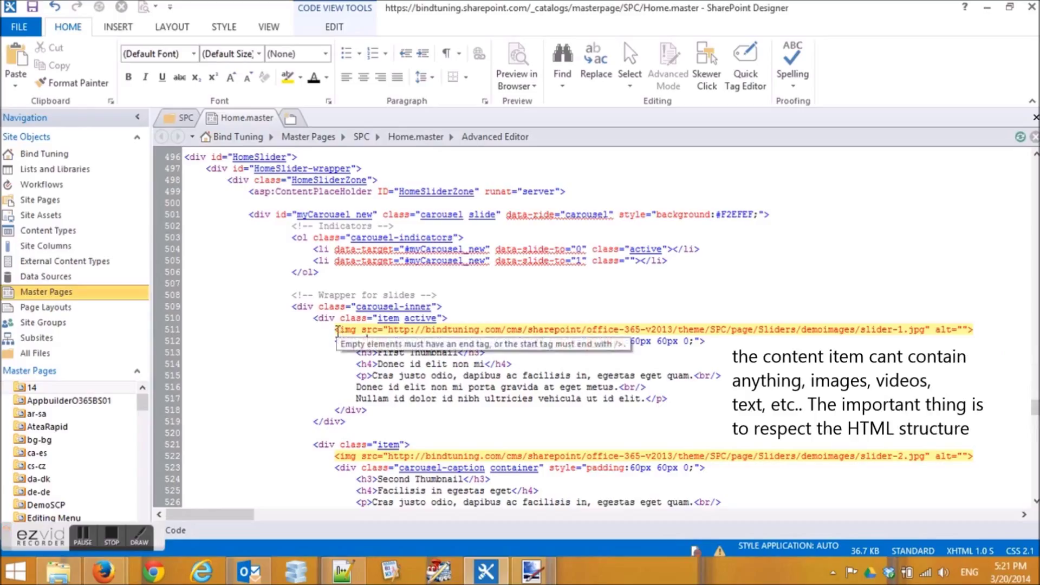
left_click_drag(334, 329, 408, 418)
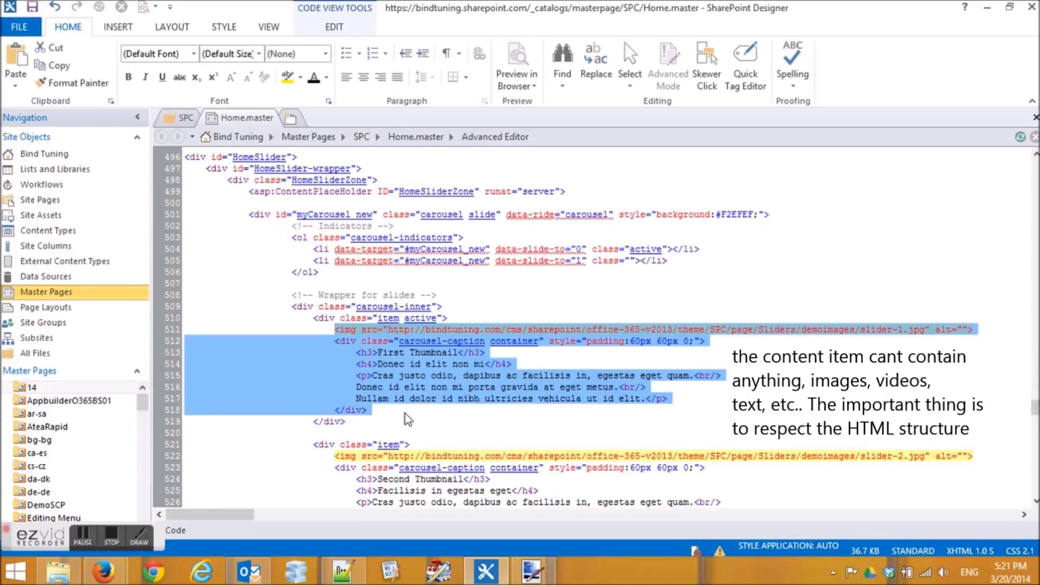
left_click(408, 419)
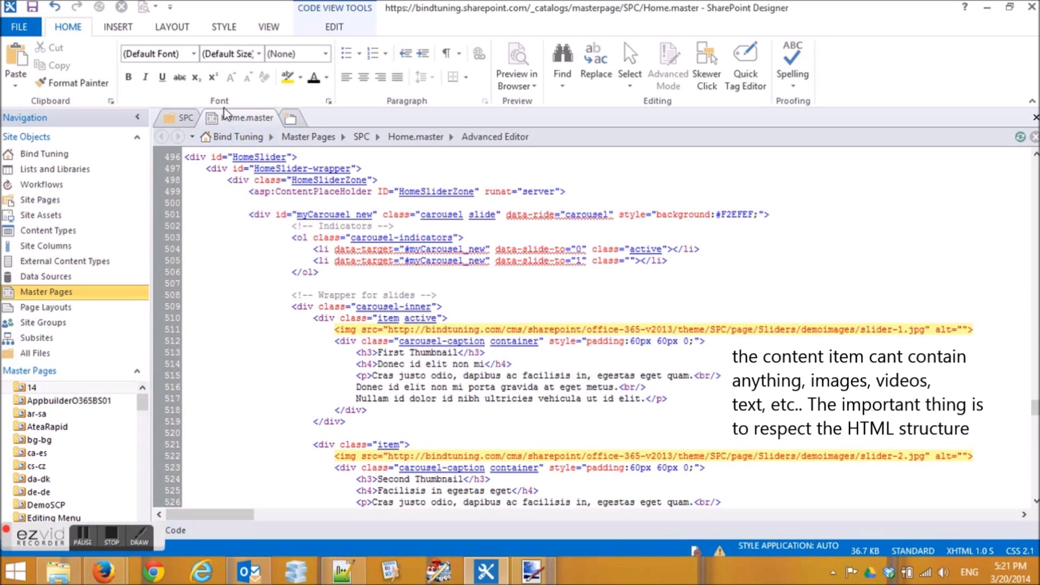
right_click(236, 119)
left_click(266, 145)
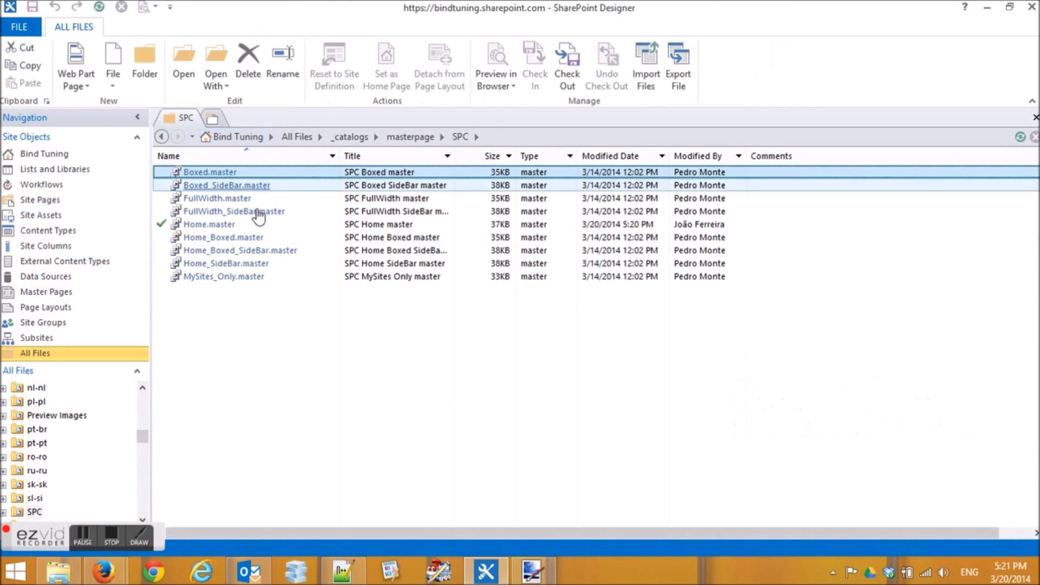
- Check in Home.master from the SPC list, choosing Publish a major version
left_click(210, 224)
right_click(219, 228)
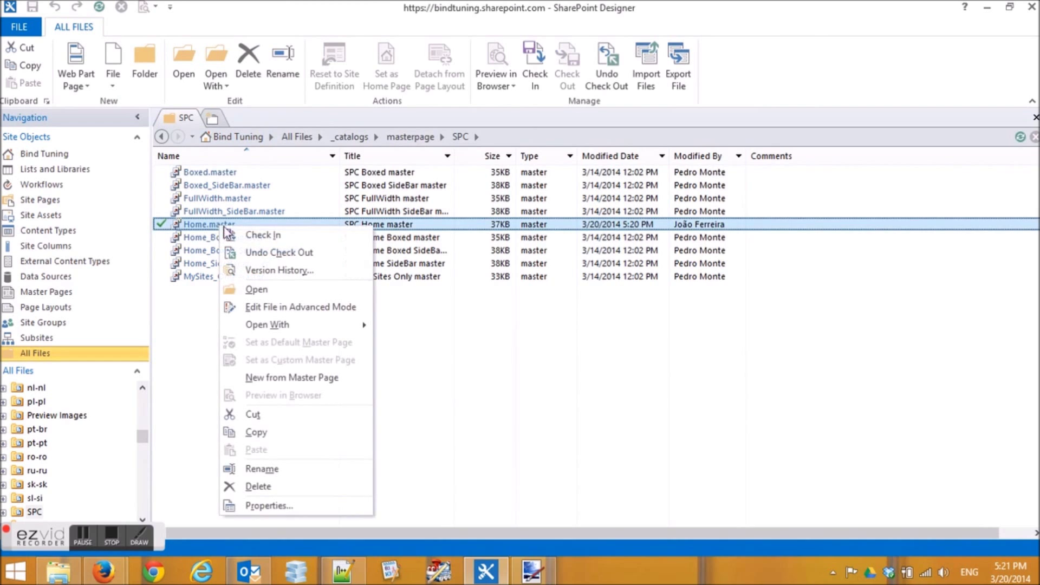
left_click(259, 242)
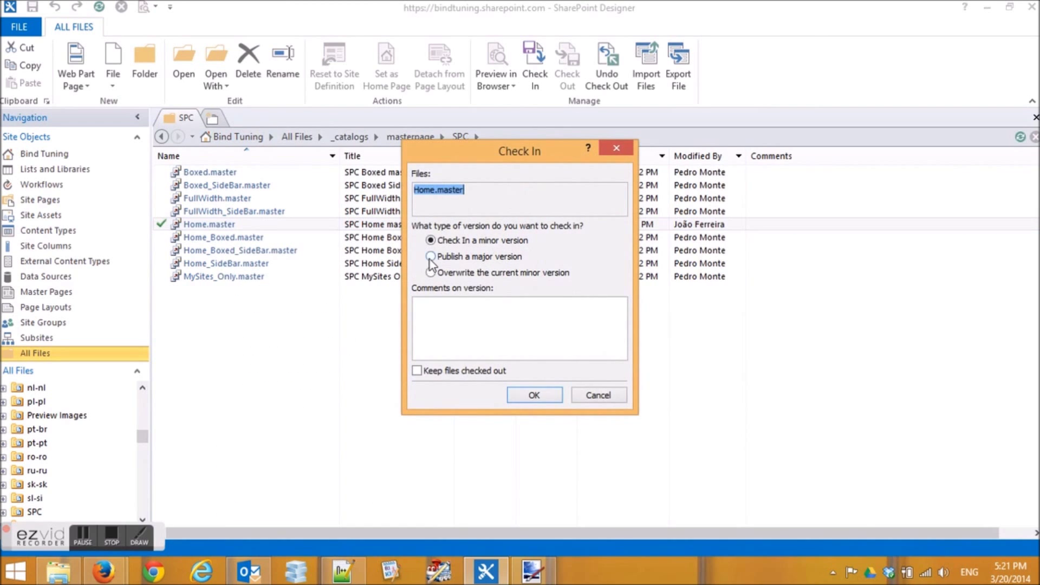
left_click(431, 257)
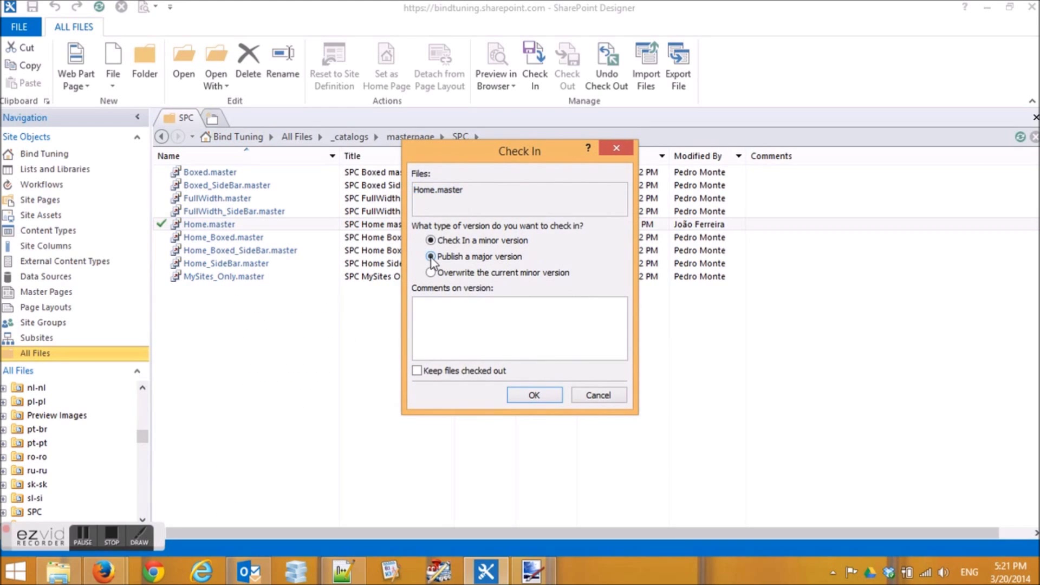
left_click(551, 396)
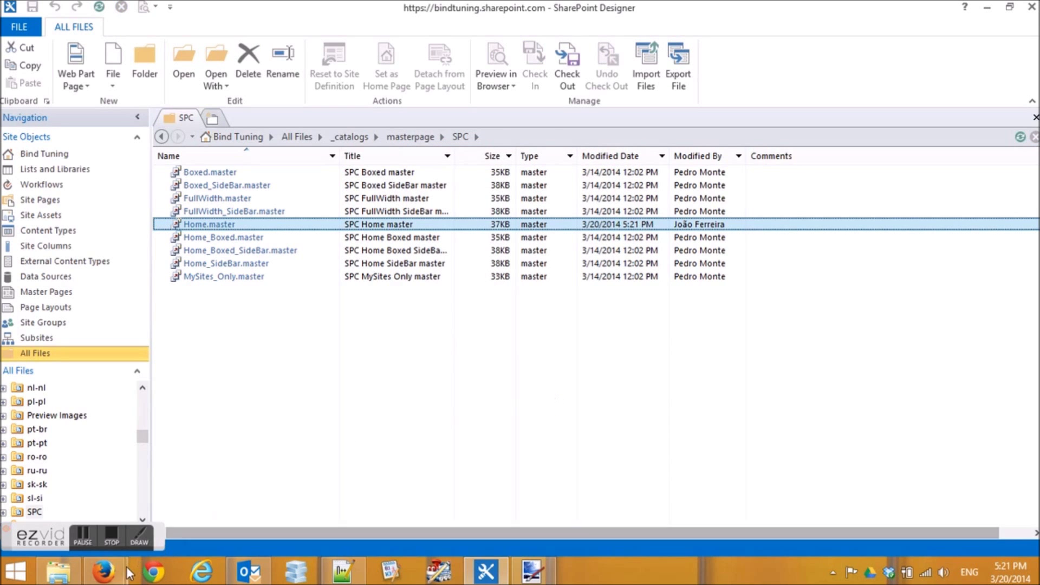
mouse_move(103, 572)
left_click(265, 512)
- Reload the SharePoint home page in Firefox and advance the carousel to slide two
left_click(358, 9)
left_click(382, 33)
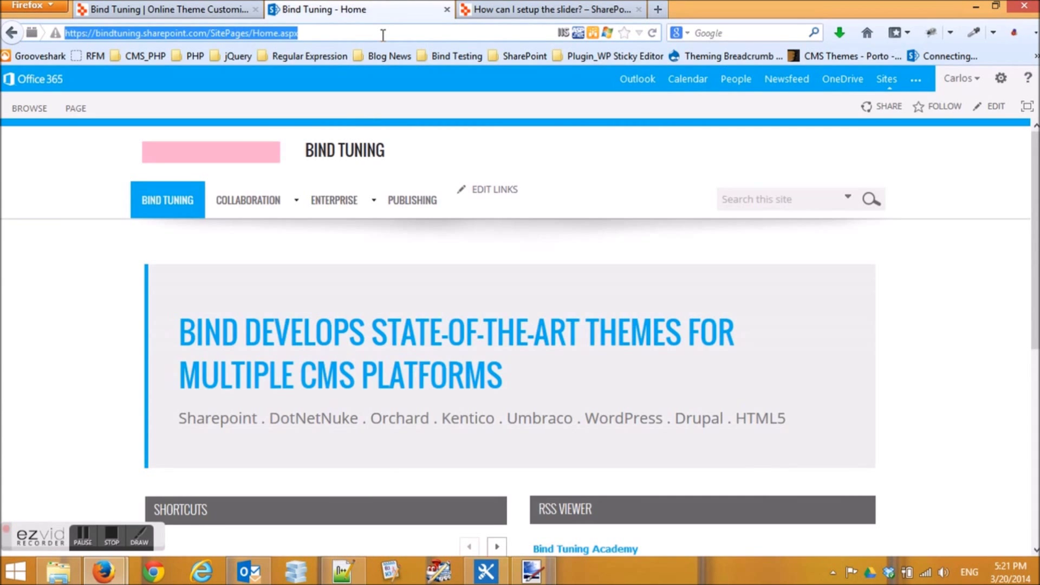
left_click(652, 33)
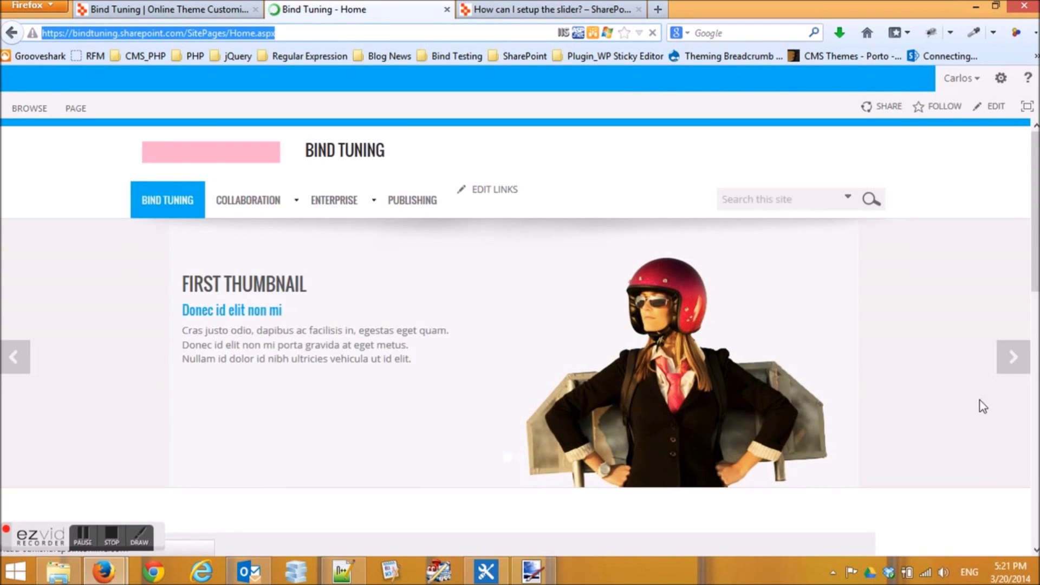
left_click(1014, 357)
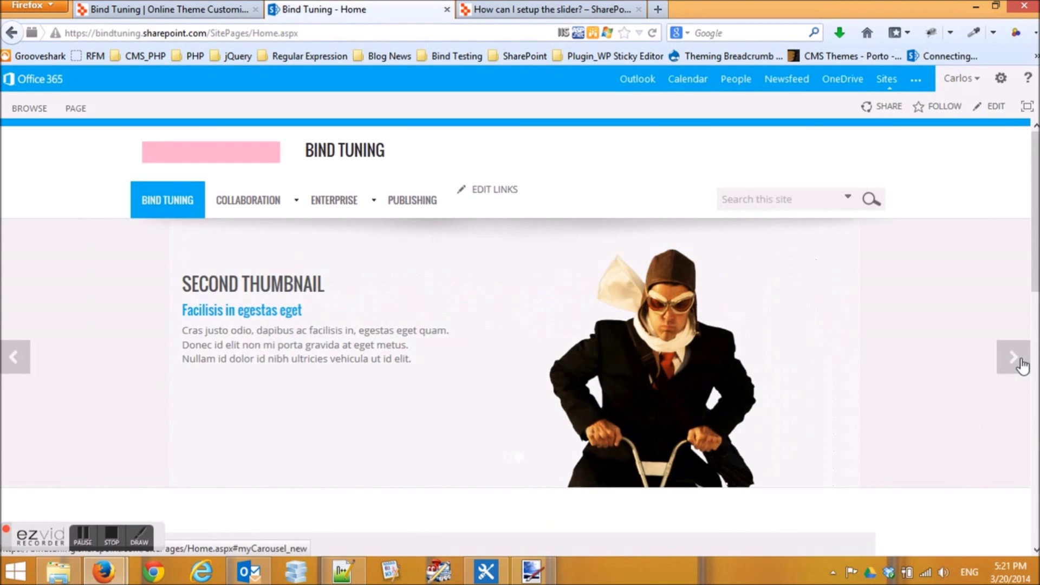